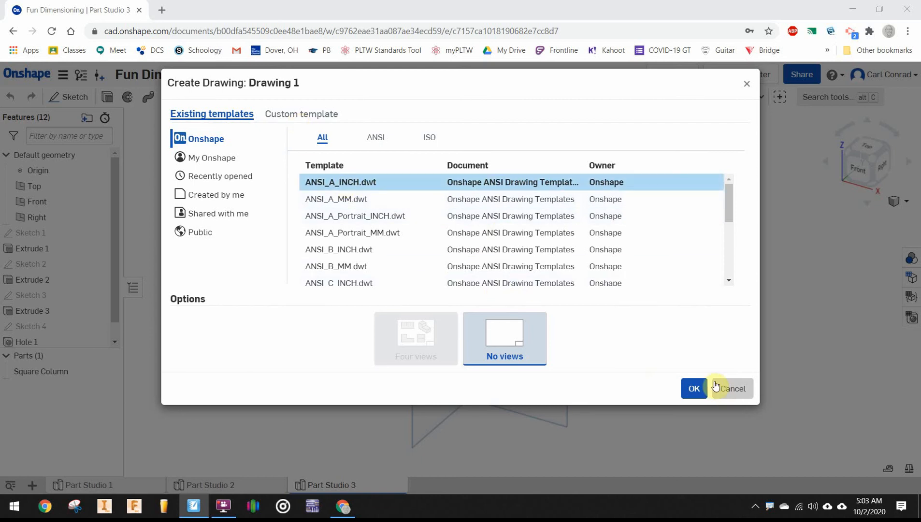
Create the drawing from the ANSI_A_INCH.dwt template with no views, and move the part selection dialog off the sheet.
click(694, 389)
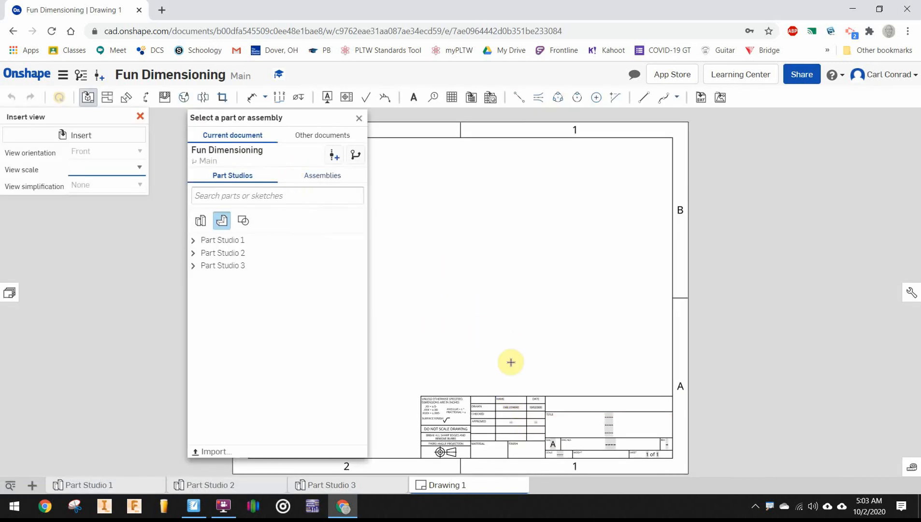
drag(303, 117, 268, 127)
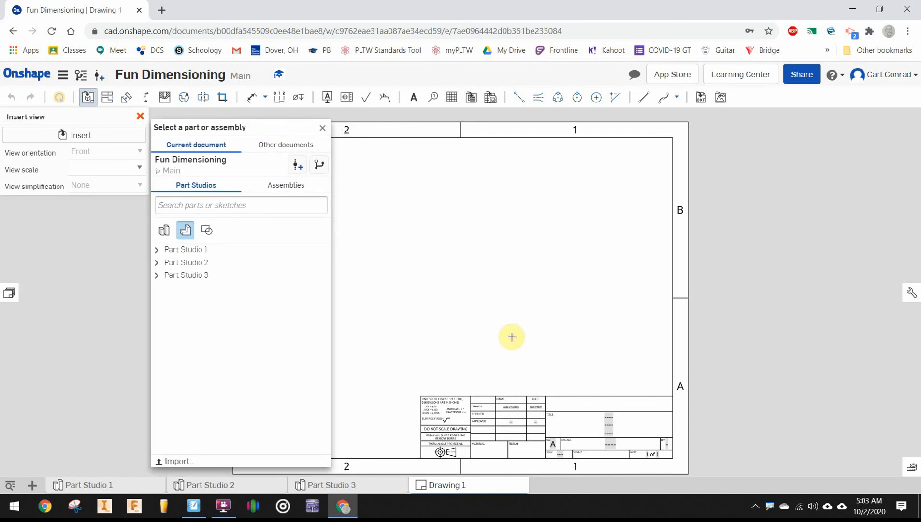
Examine the title block's name, date, title, scale and sheet fields up close, and return to the whole sheet.
scroll(513, 435, up, 4)
scroll(513, 435, up, 3)
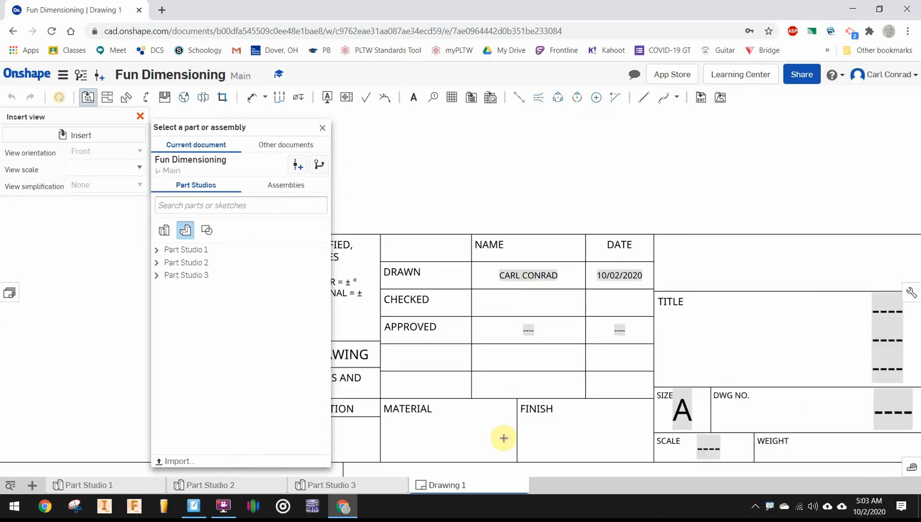
mouse_move(494, 214)
middle_down()
mouse_move(520, 197)
mouse_move(692, 192)
mouse_move(422, 204)
middle_up()
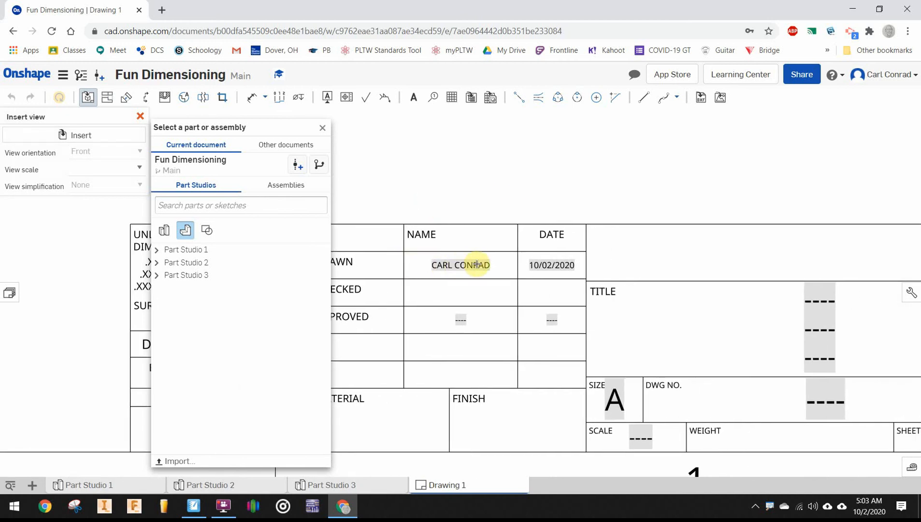
mouse_move(707, 312)
middle_down()
mouse_move(614, 261)
mouse_move(543, 286)
middle_up()
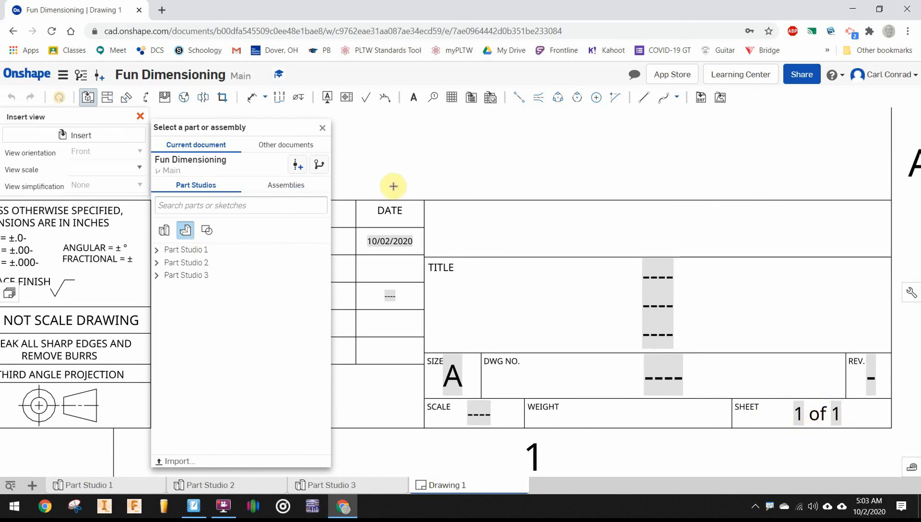
middle_drag(517, 182, 839, 199)
scroll(501, 182, down, 1)
scroll(502, 182, down, 2)
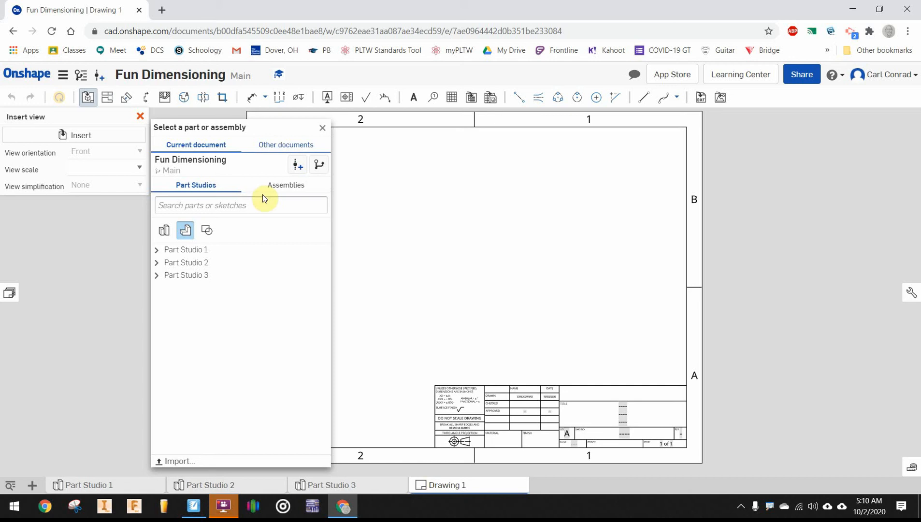
Insert a front view of the Part Studio 1 part at a 1.5:1 scale in the sheet's lower-left area.
click(157, 251)
click(198, 267)
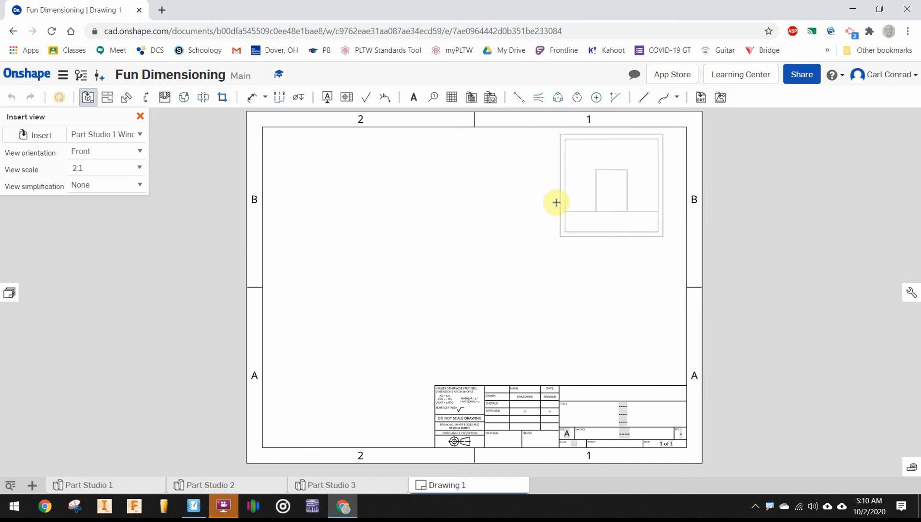
click(139, 168)
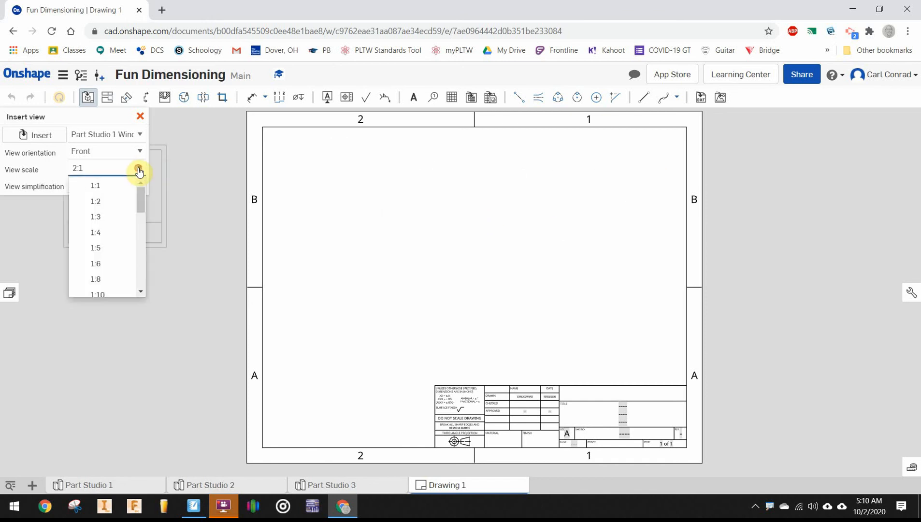
scroll(108, 201, up, 3)
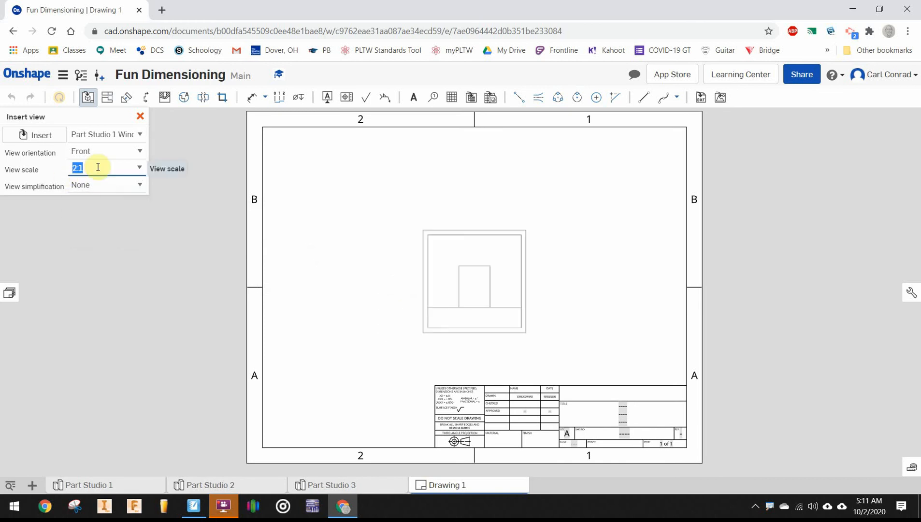
text(1.5)
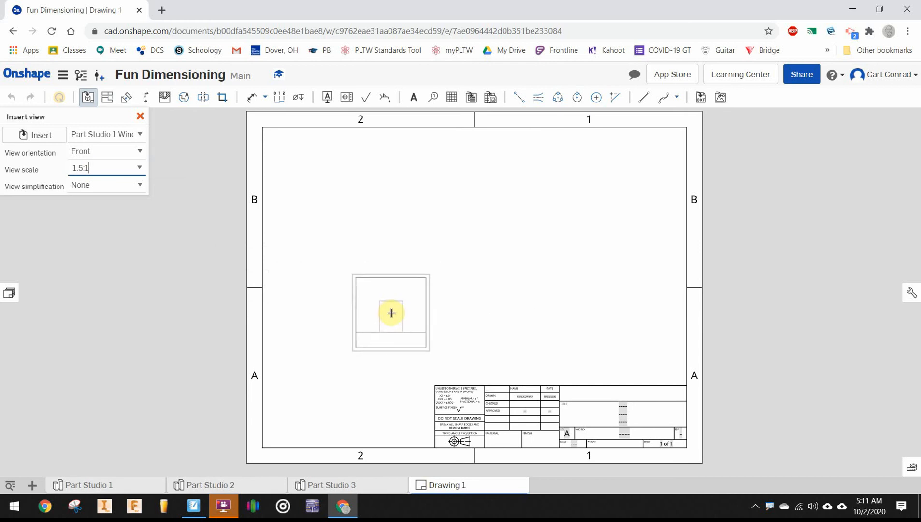
click(138, 153)
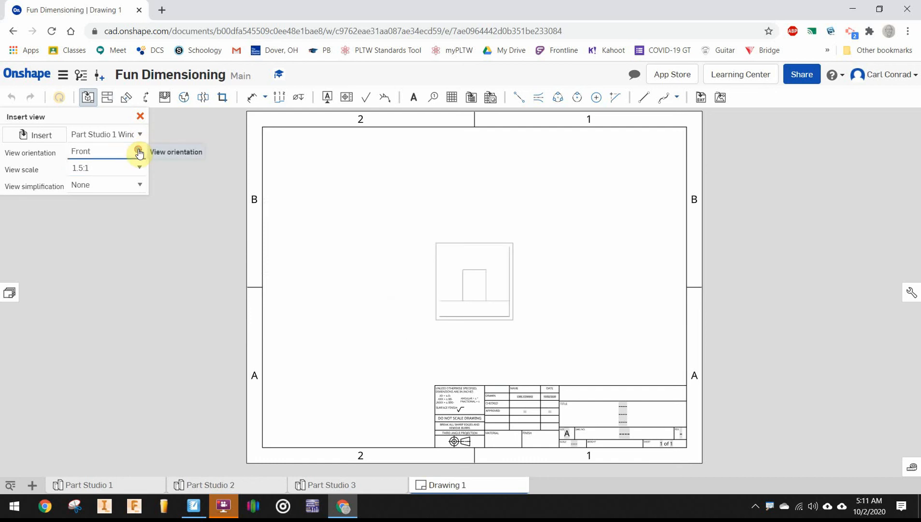
click(139, 153)
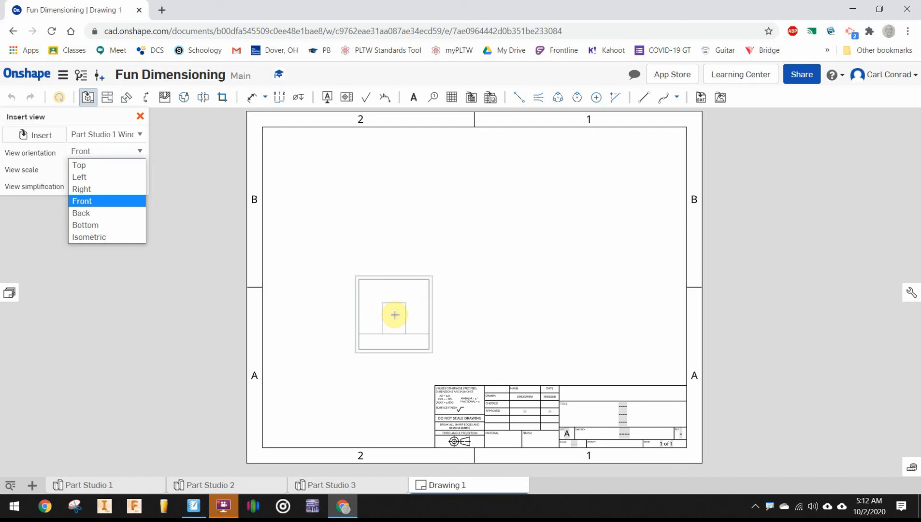
click(395, 314)
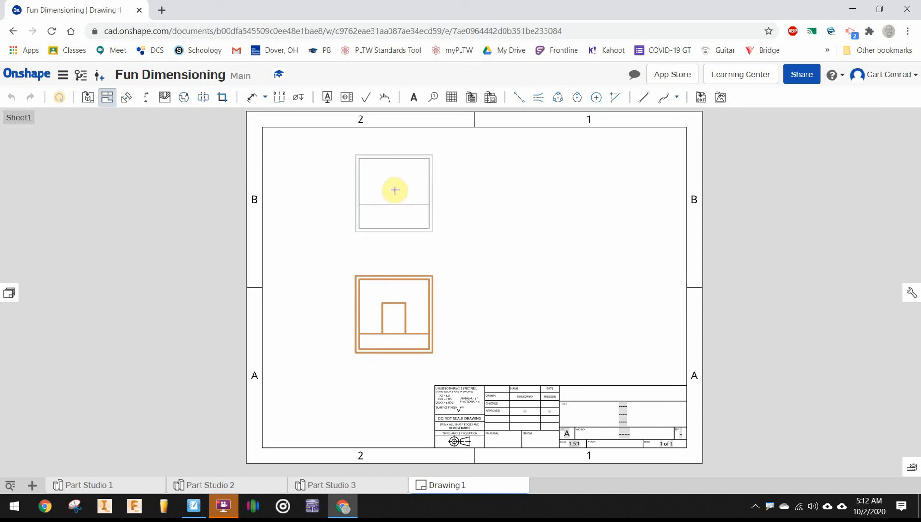
Project a top view, a right-side view and an isometric view from the front view.
click(394, 190)
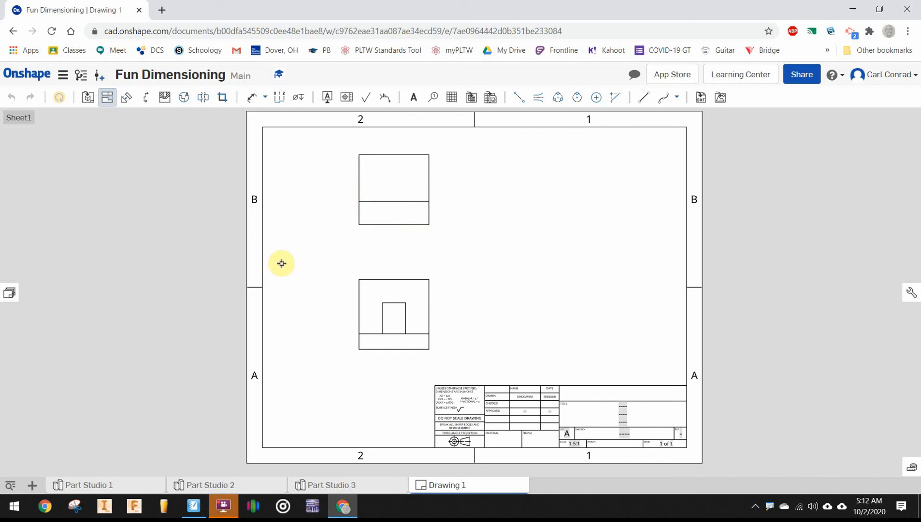
click(395, 319)
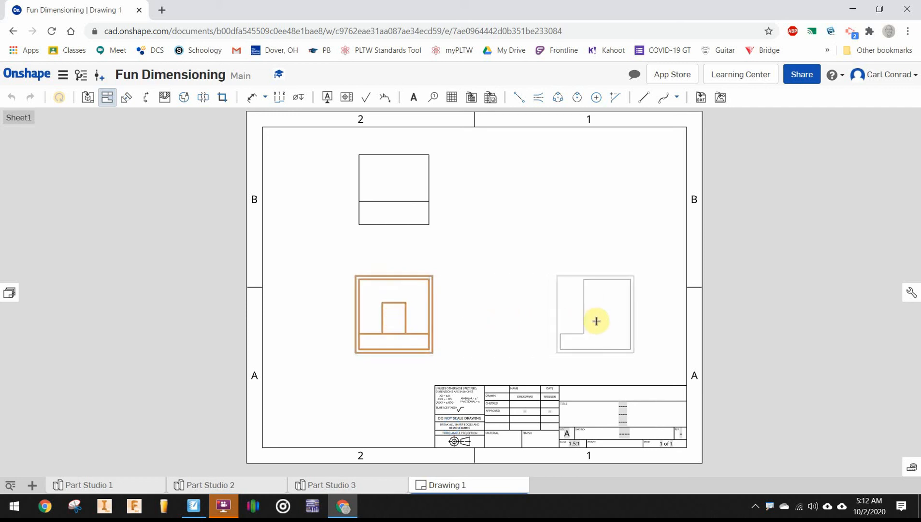
click(596, 320)
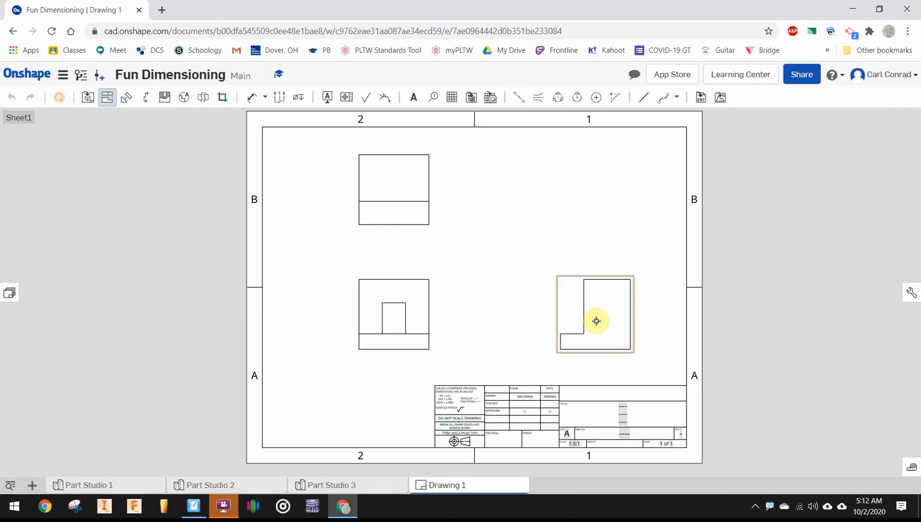
click(394, 318)
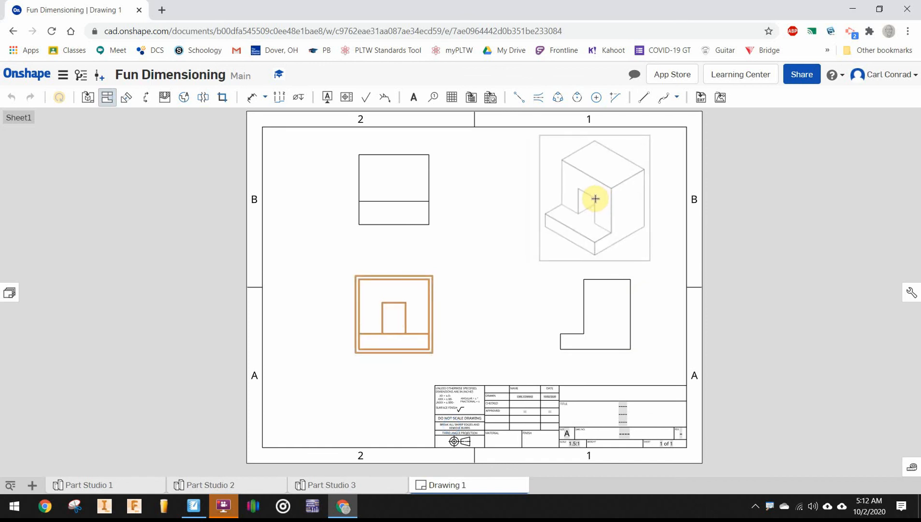
click(596, 198)
Show hidden lines in the top and right-side views, and display the isometric view as shaded.
right_click(368, 137)
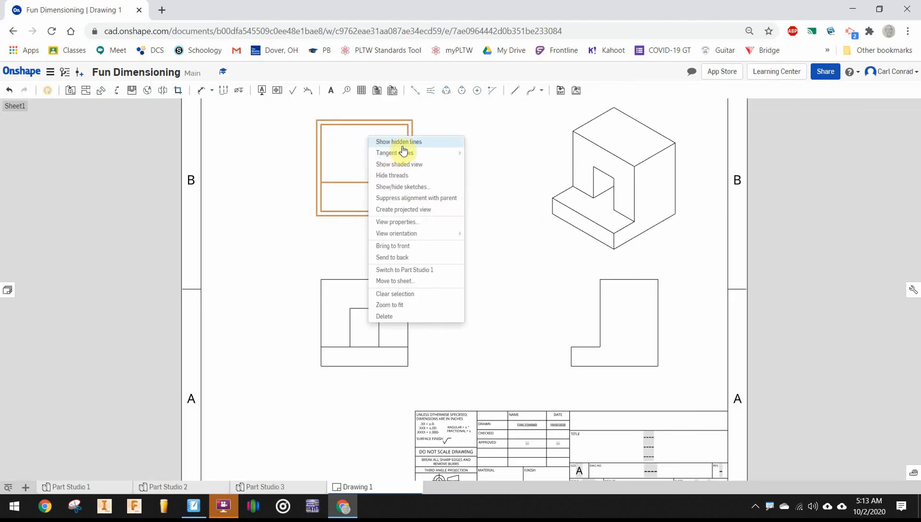
click(403, 144)
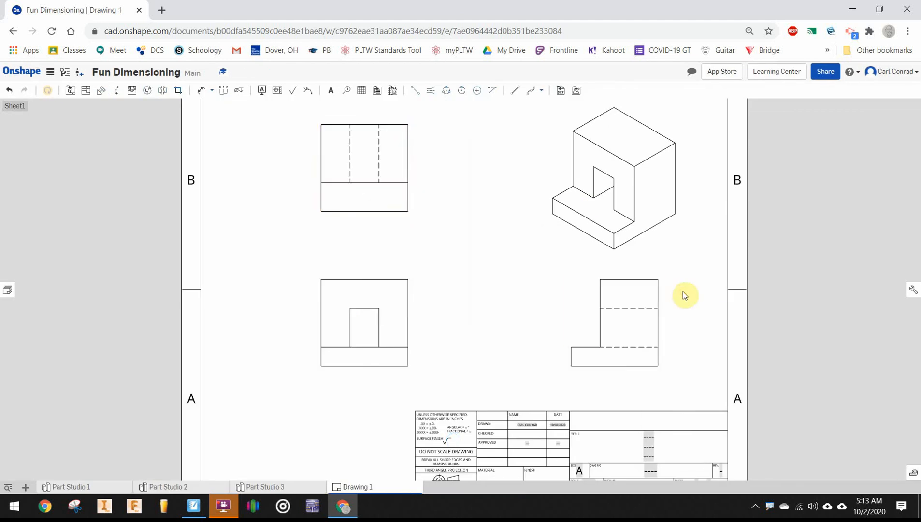
right_click(662, 115)
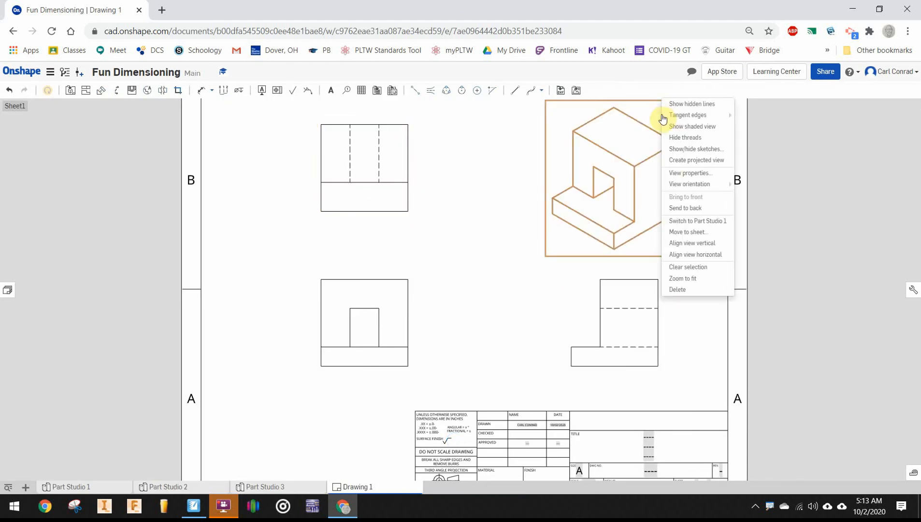
mouse_move(669, 119)
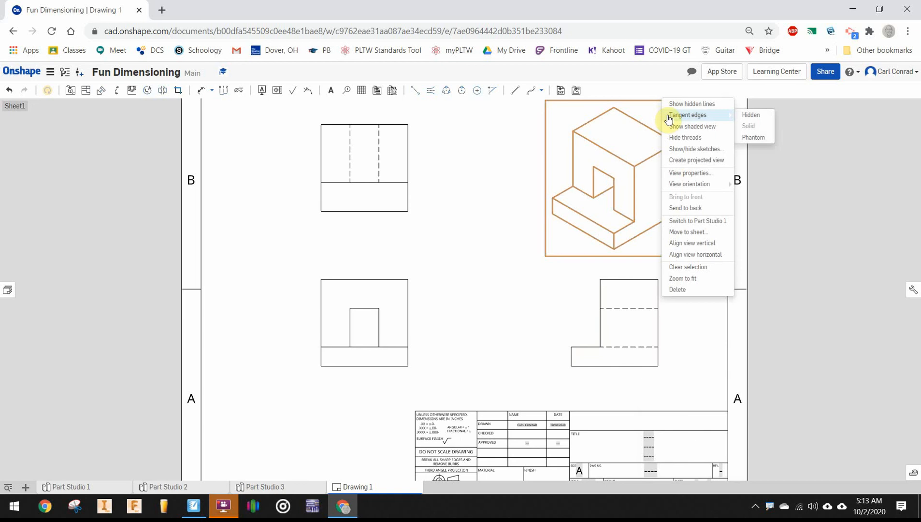
right_click(562, 158)
mouse_move(561, 158)
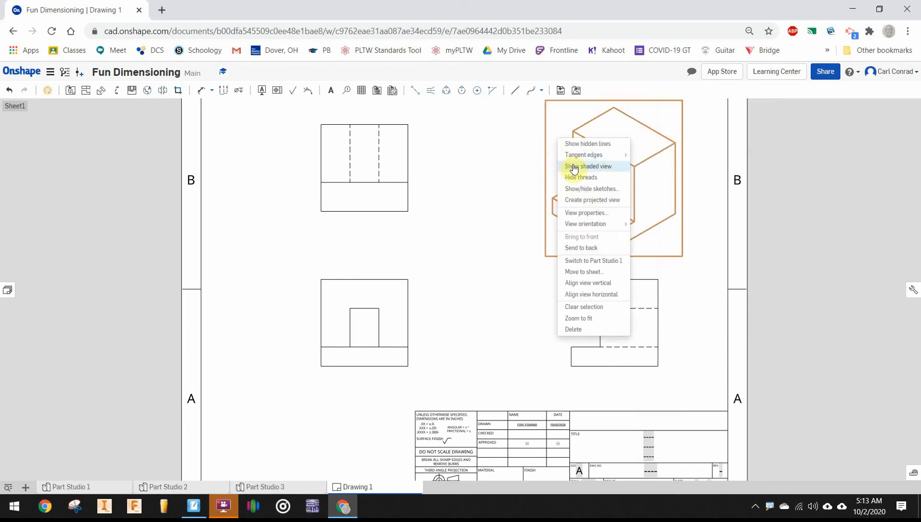
click(571, 166)
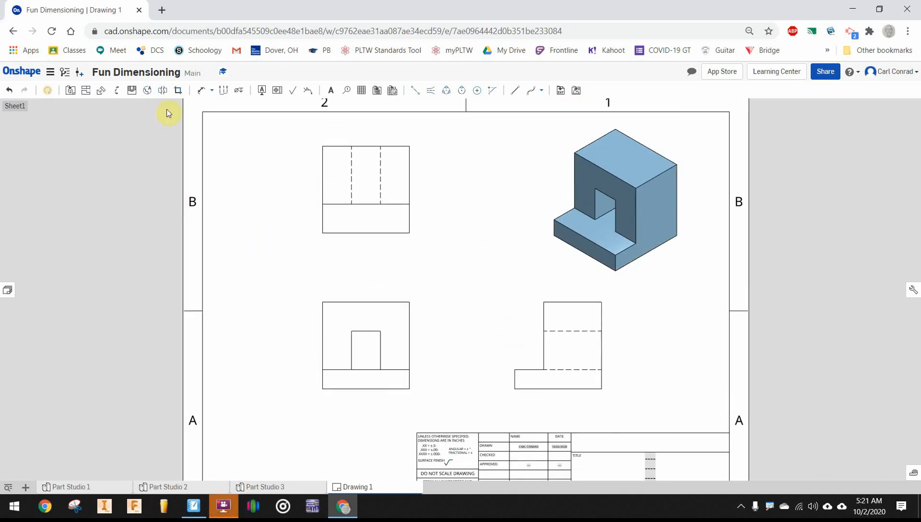
Dimension the overall width of the front view, placing the dimension below its bottom edge.
click(201, 92)
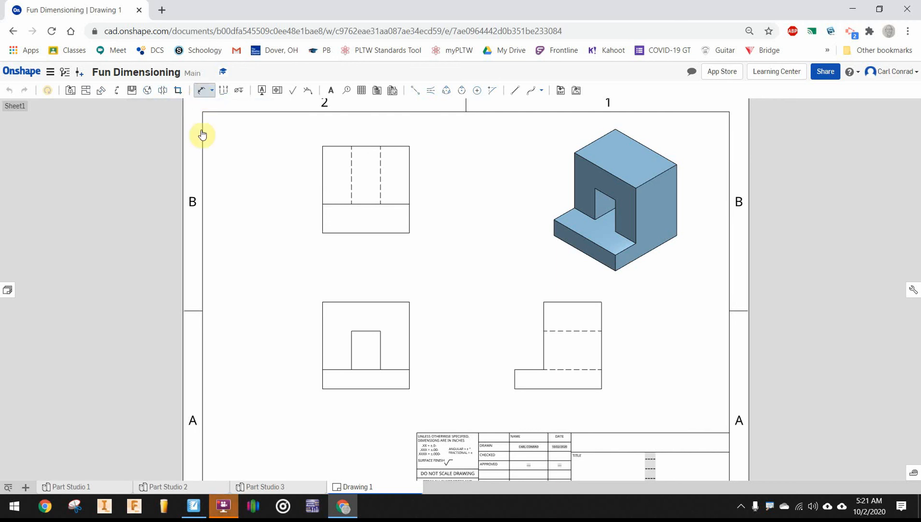
click(353, 390)
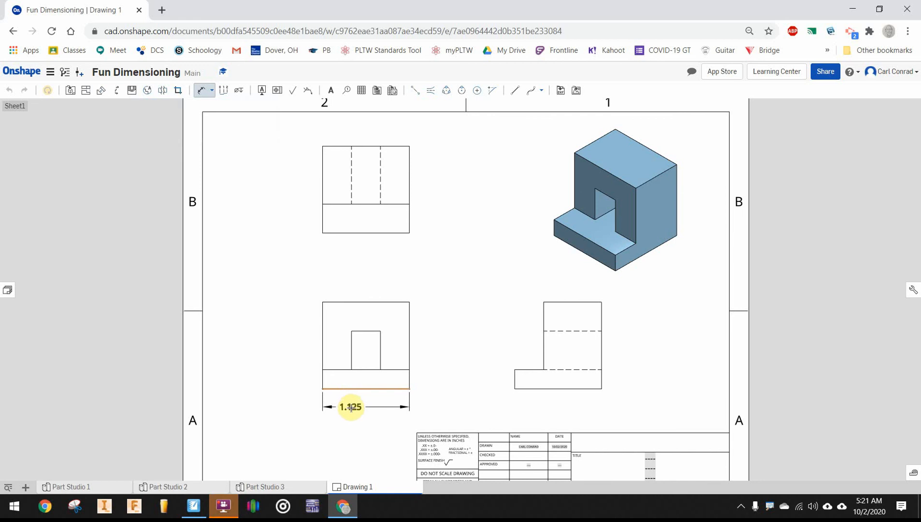
click(363, 408)
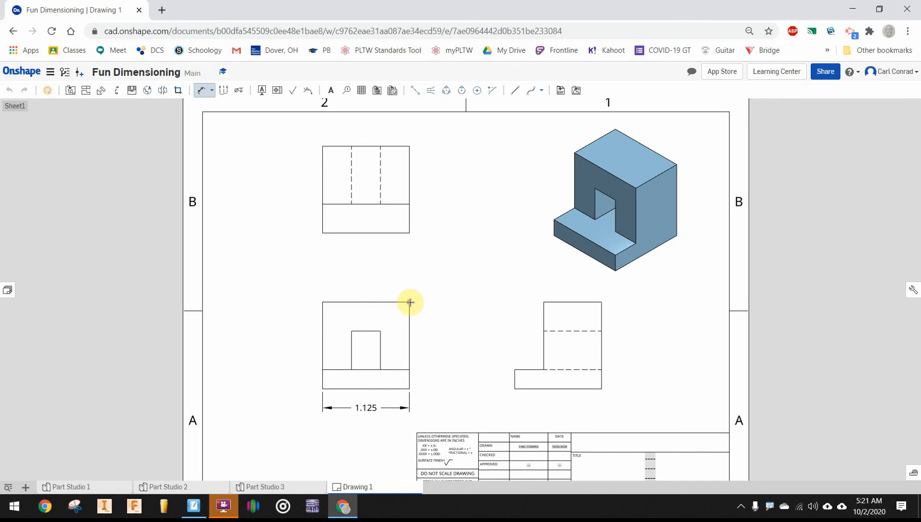
Add stacked horizontal dimensions above the front view from its upper-right corner to the opening's right and left sides.
click(410, 302)
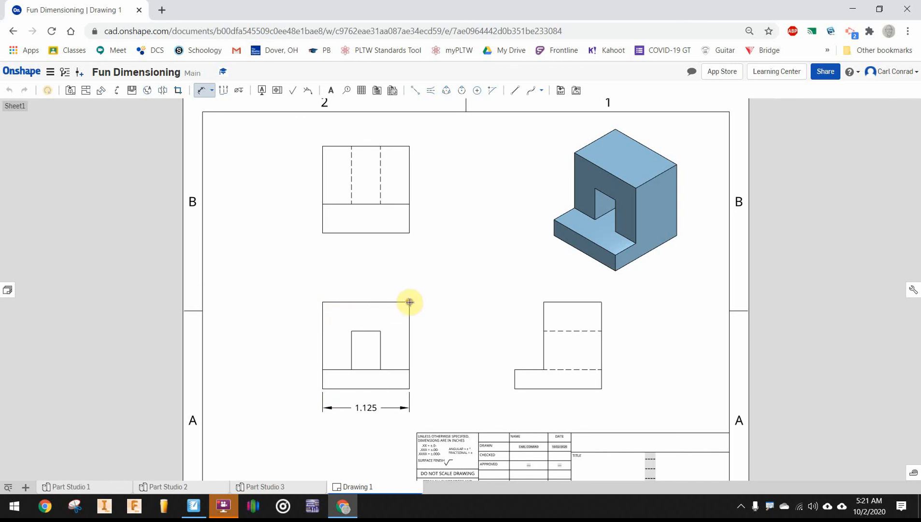
click(378, 332)
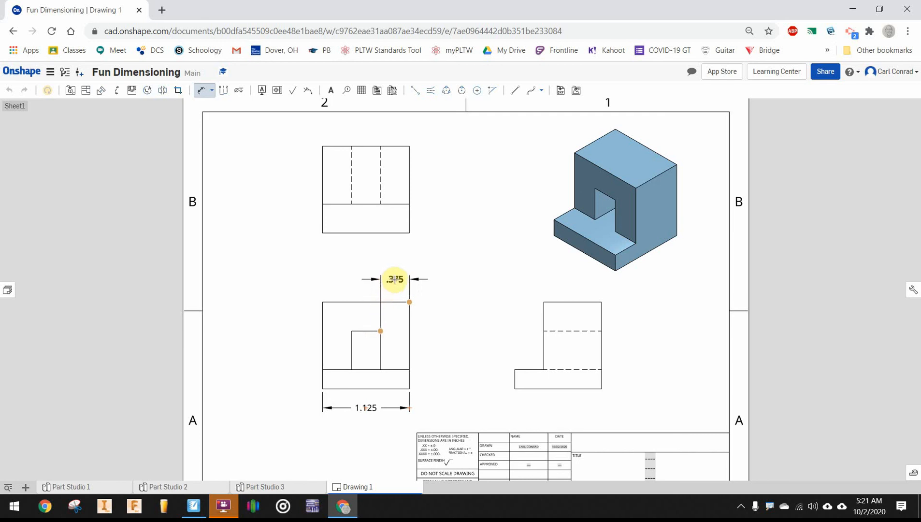
click(393, 282)
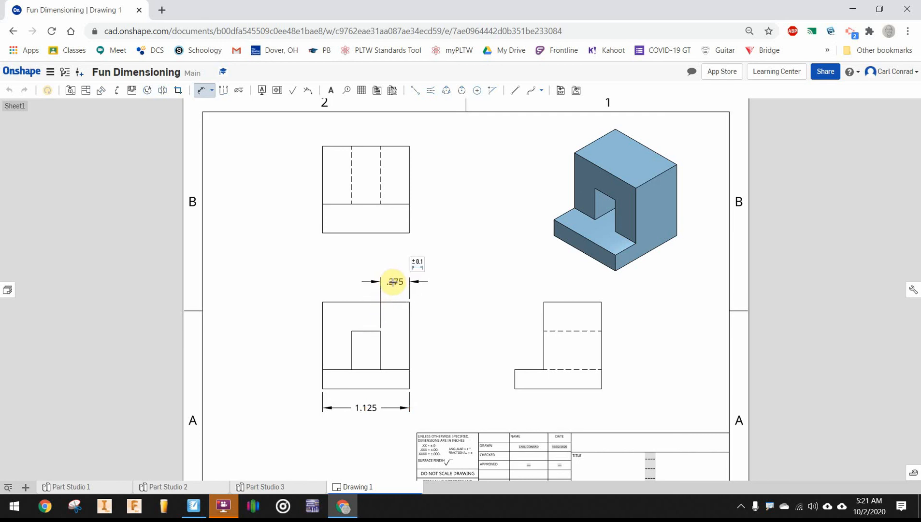
click(352, 331)
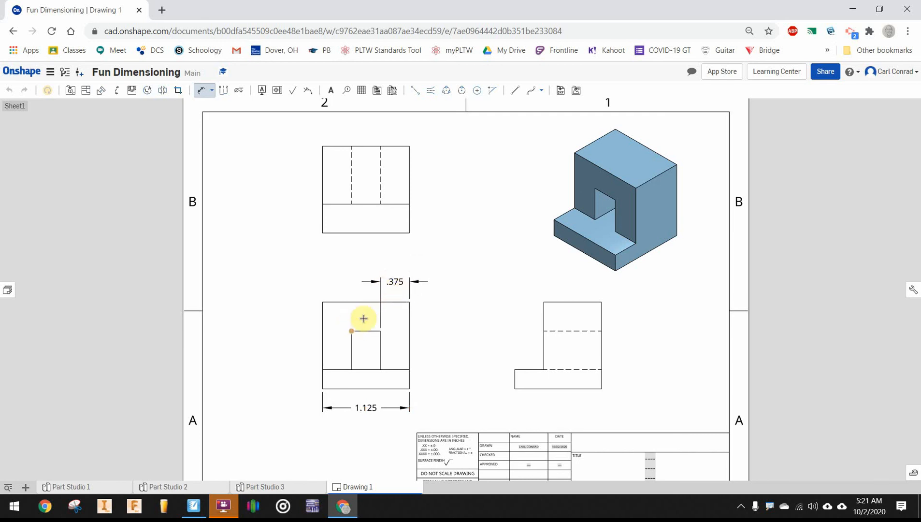
click(409, 303)
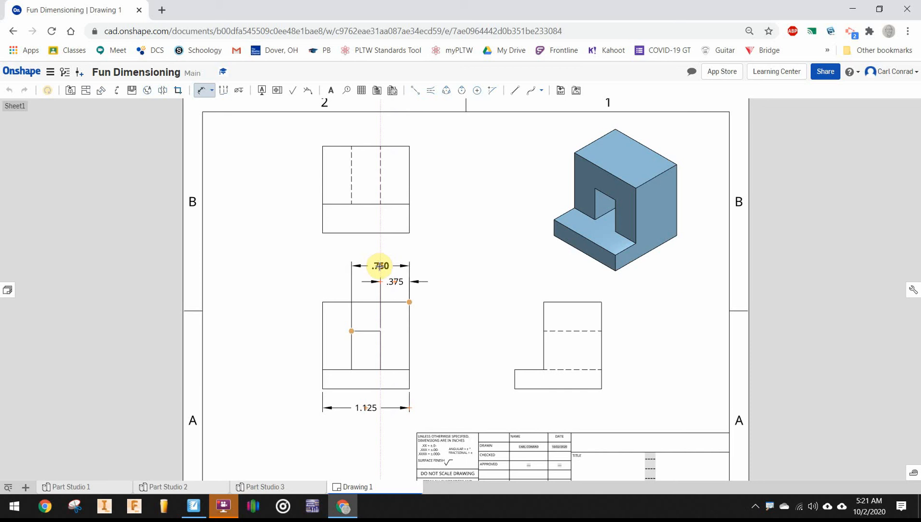
click(380, 266)
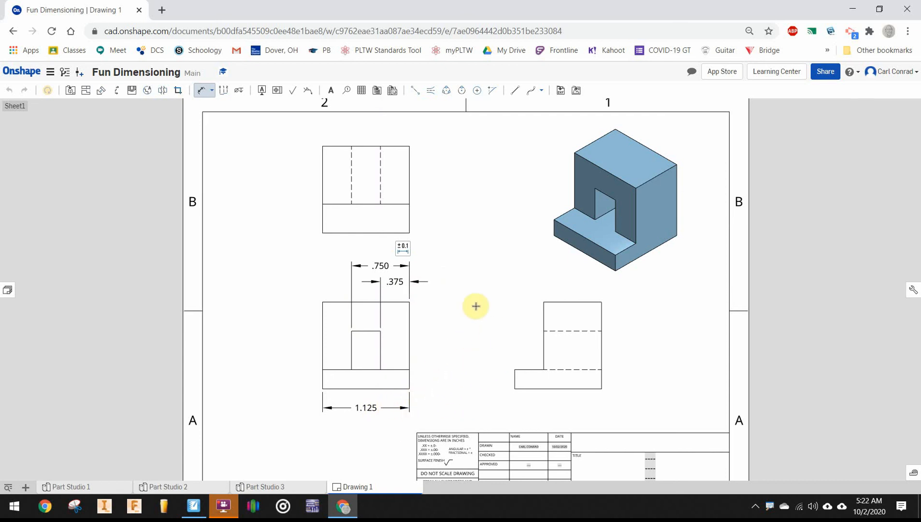
Add vertical dimensions beside the front view from its top edge to the opening's top and to the base ledge line.
click(410, 302)
click(381, 331)
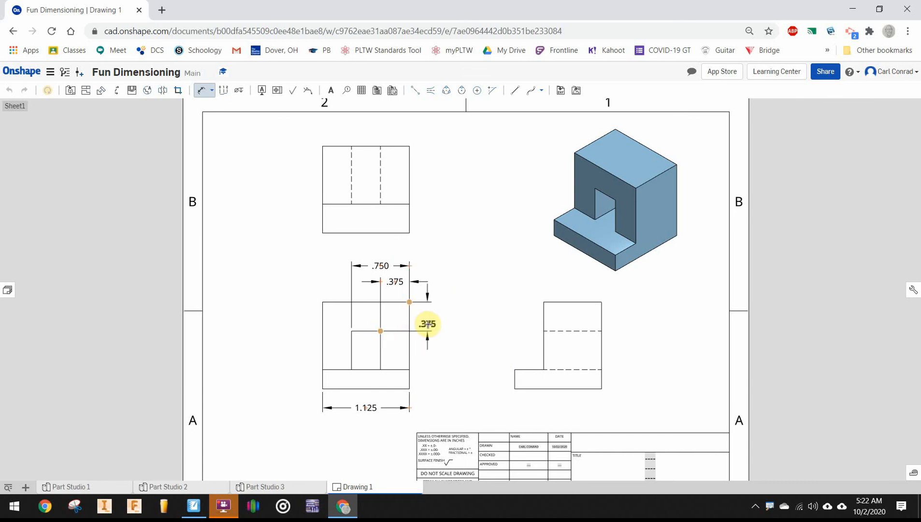
click(431, 324)
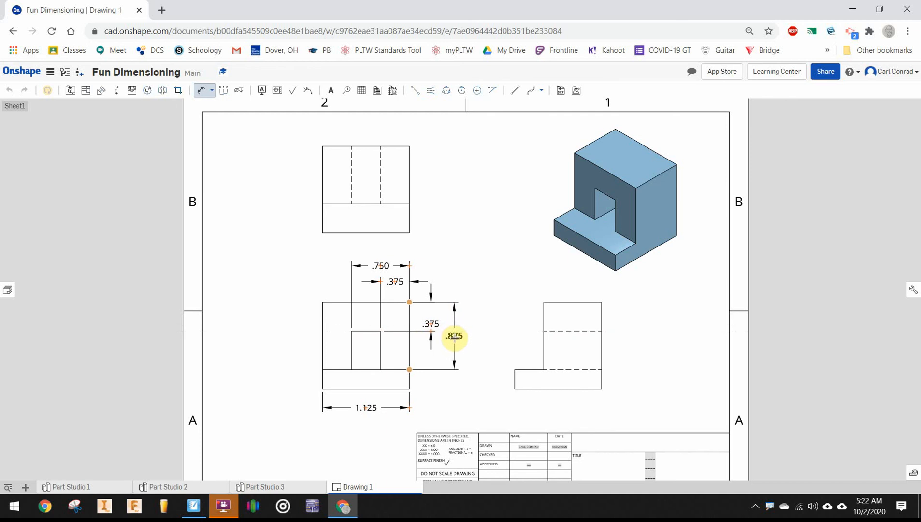
click(453, 337)
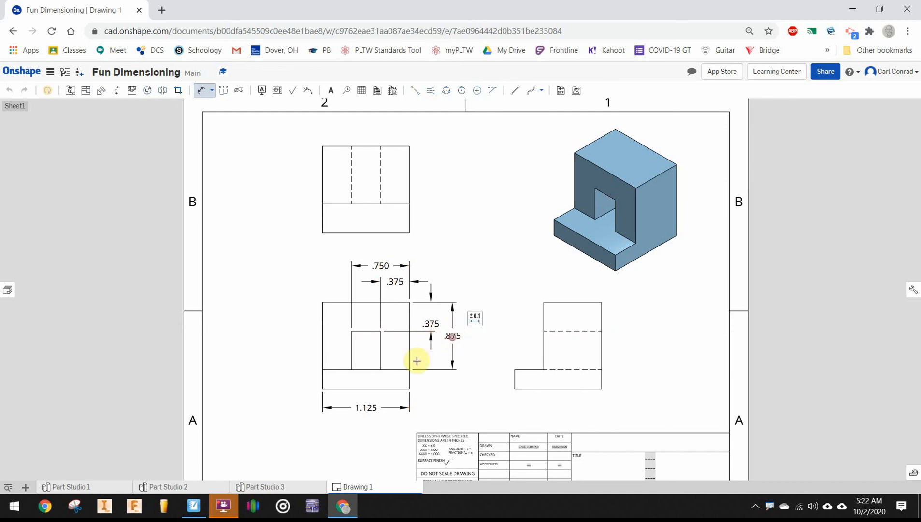
Dimension the overall height of the front view between its right-hand corners, placing the dimension outside the existing vertical dimensions.
click(410, 389)
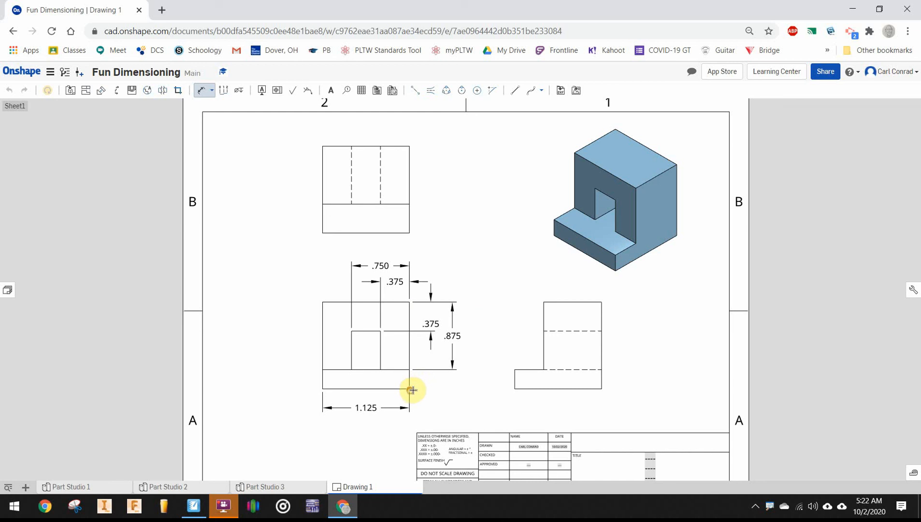
click(410, 303)
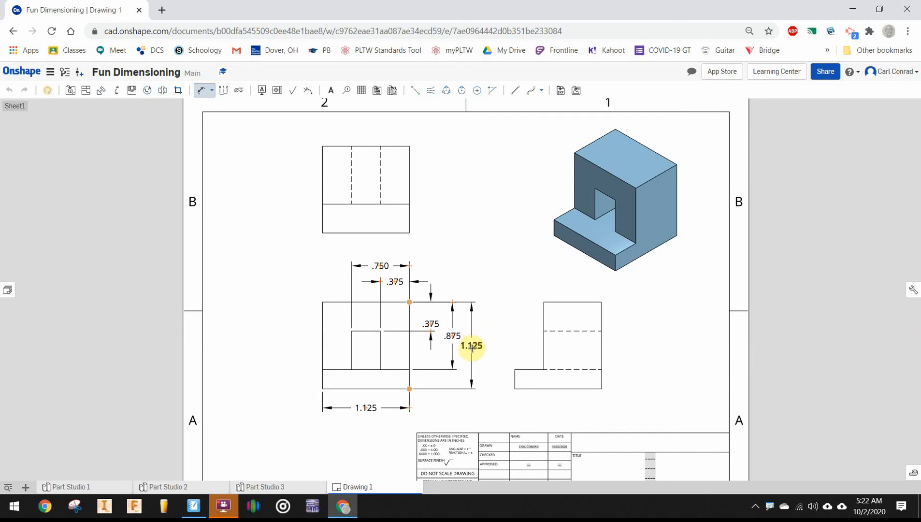
click(472, 346)
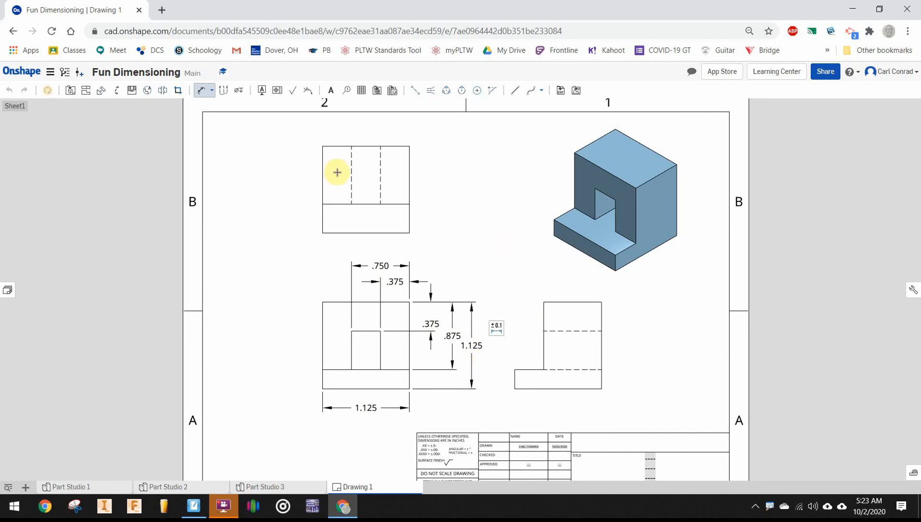
Dimension the right-side view's top edge above the view and its full bottom edge below the view.
click(575, 301)
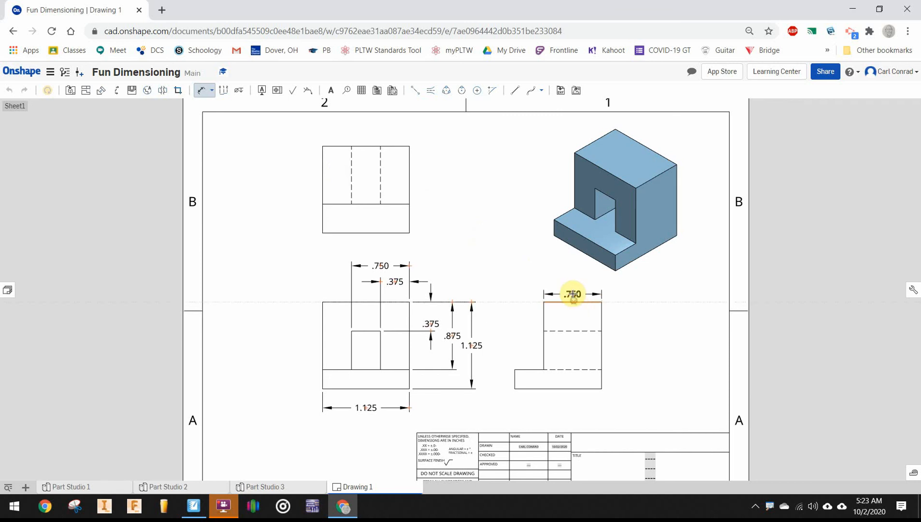
click(572, 288)
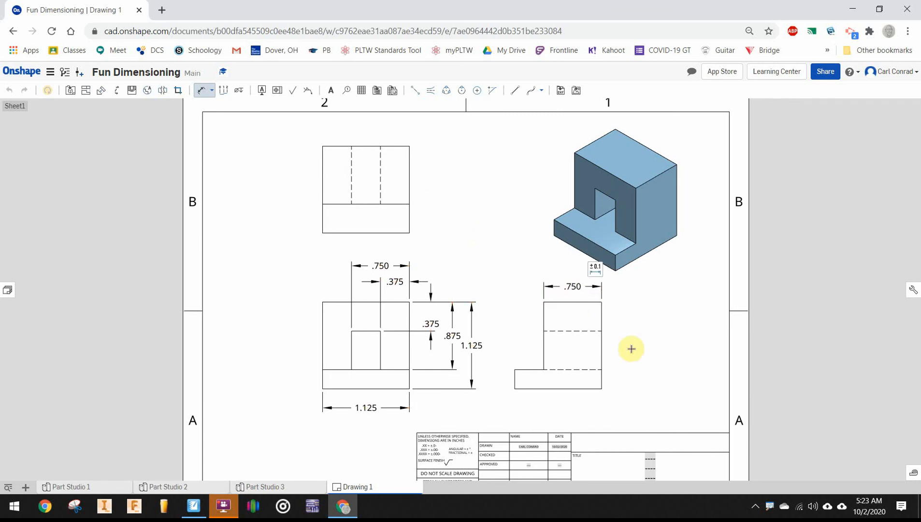
click(537, 389)
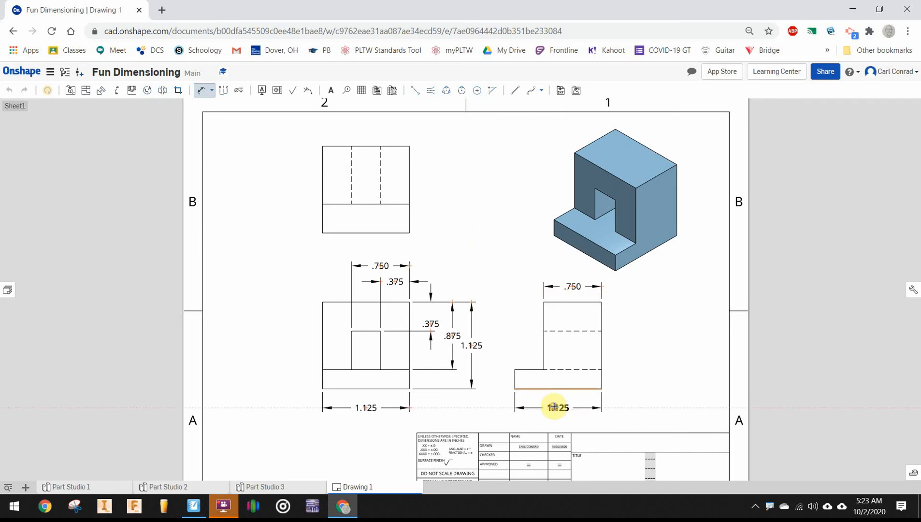
click(554, 407)
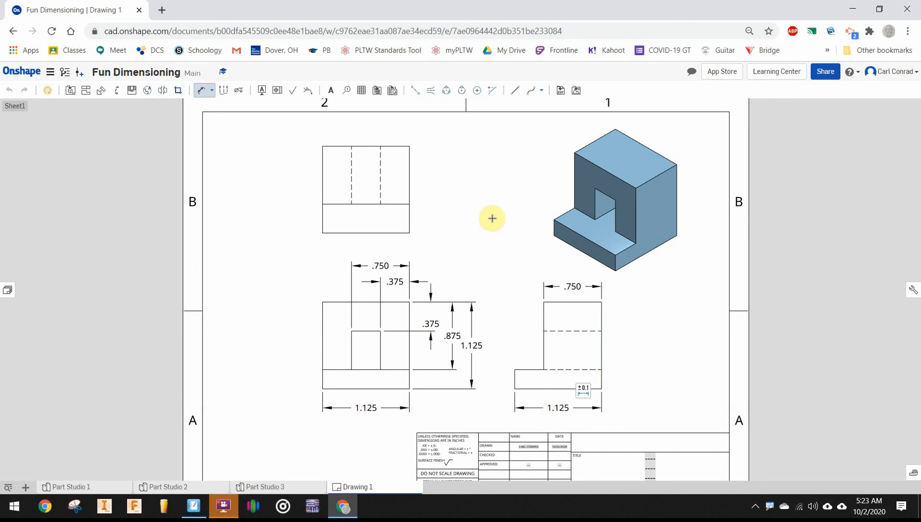
key(Escape)
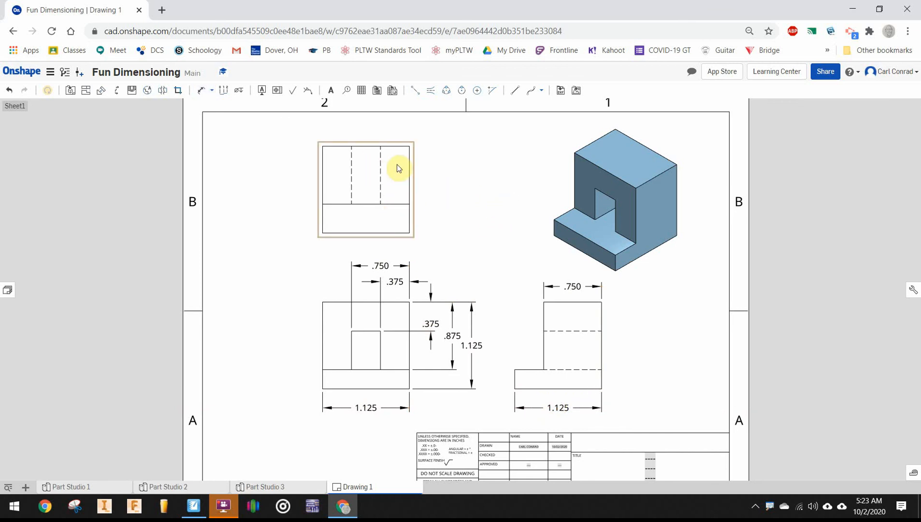
Delete the top view from the drawing sheet.
right_click(404, 182)
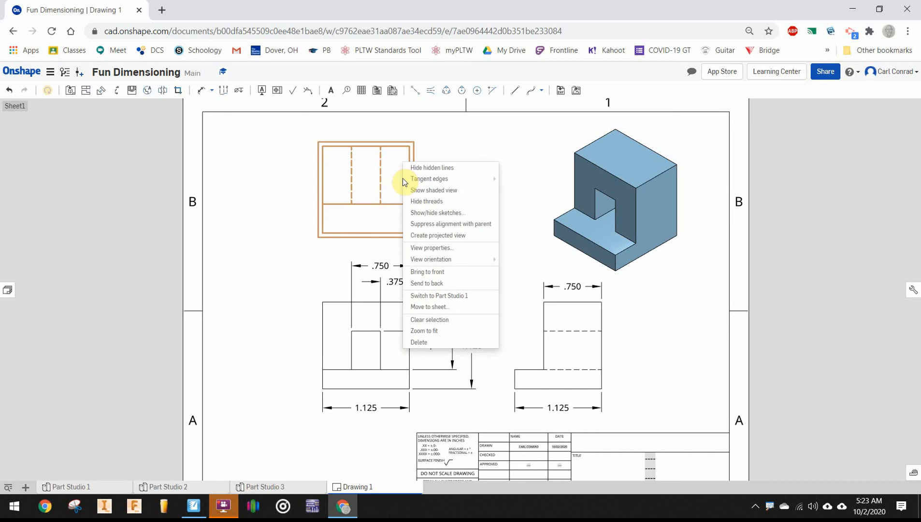
click(437, 343)
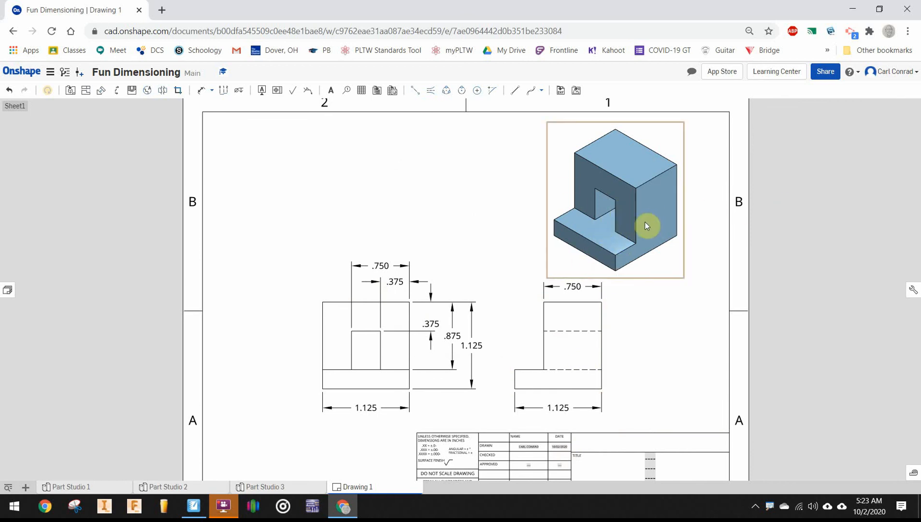
scroll(628, 362, down, 3)
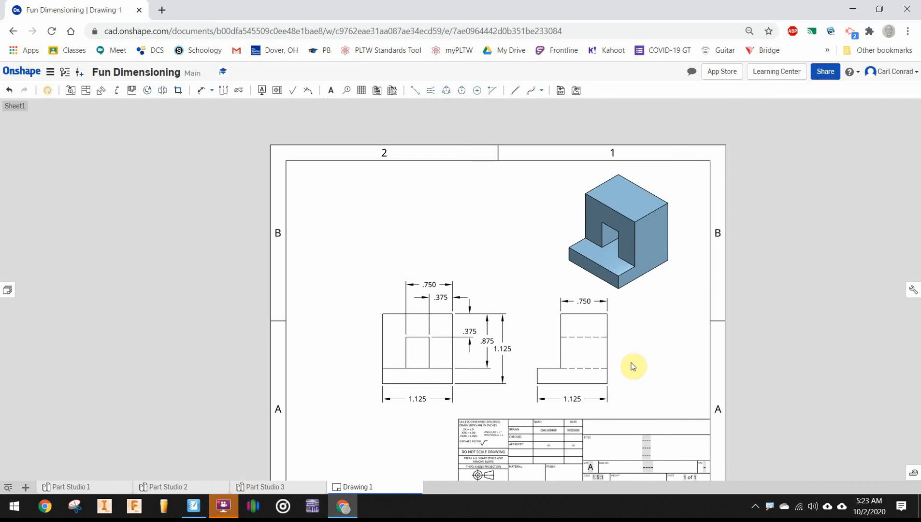
scroll(596, 347, down, 2)
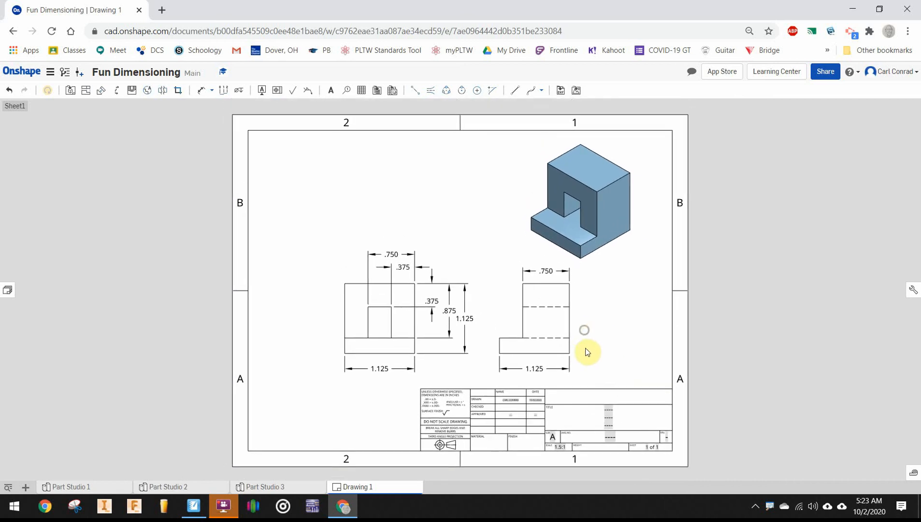